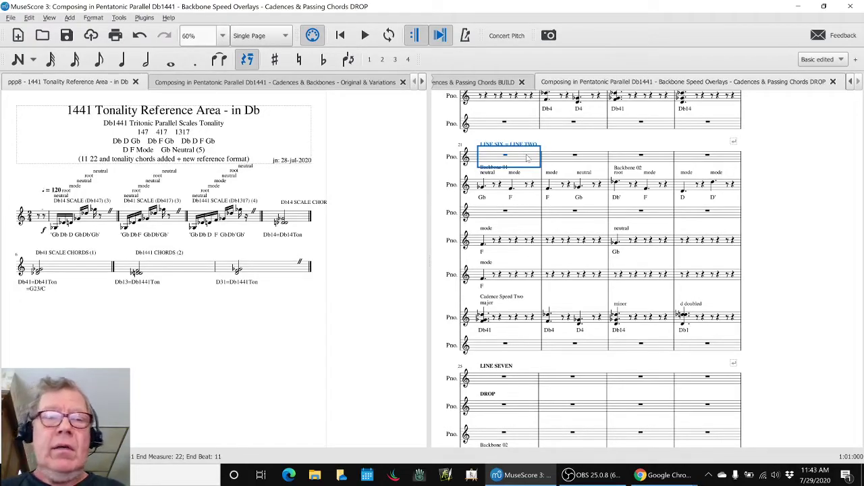
Step: Play the Backbone Speed Overlays DROP score through Line Eight, then return to its first measure
key(space)
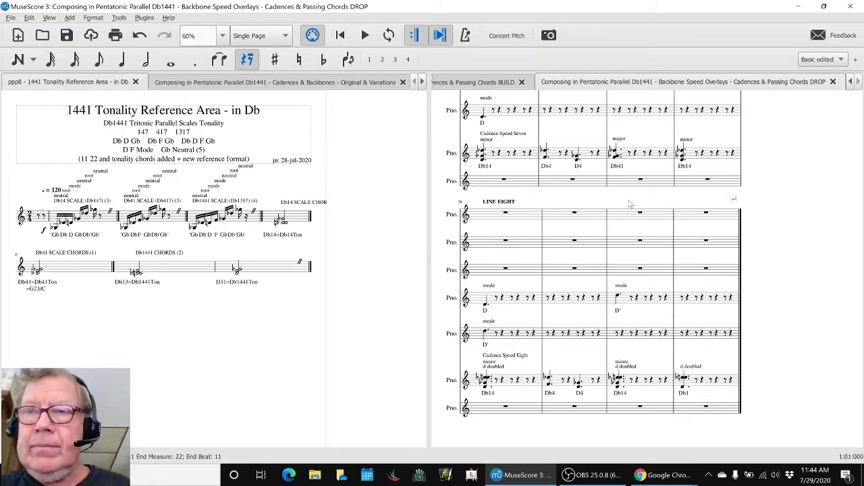
key(ctrl+Home)
key(ctrl+Home)
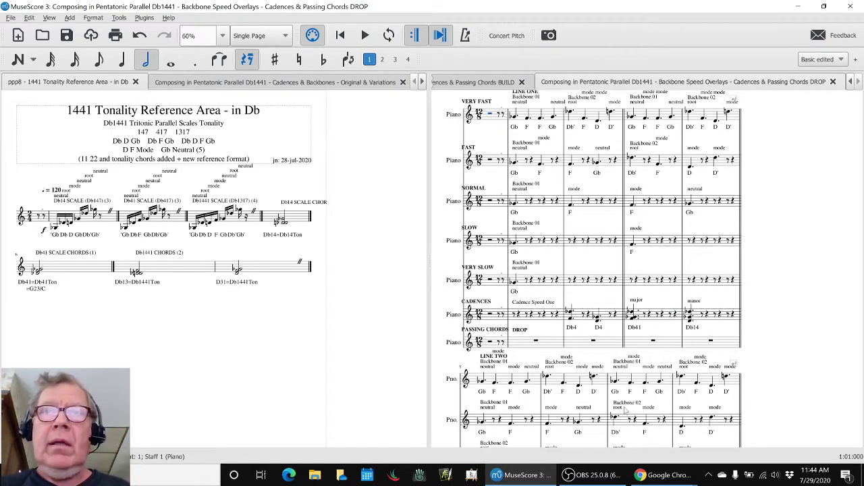
click(590, 476)
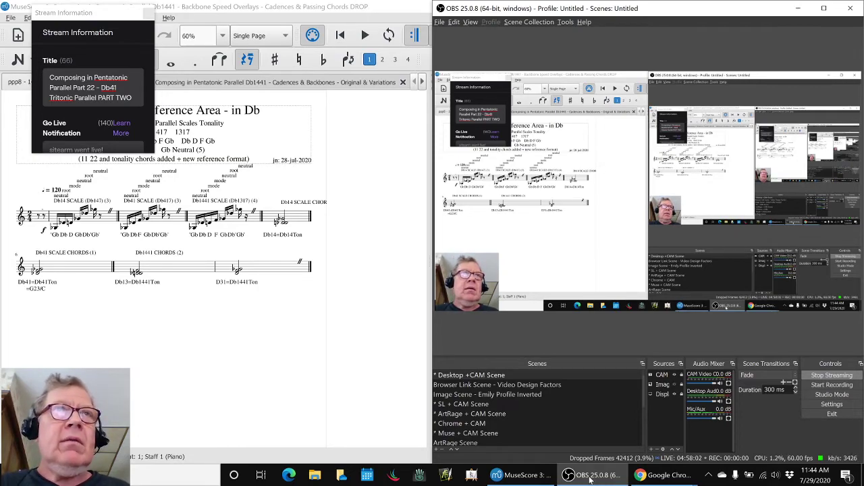
click(534, 472)
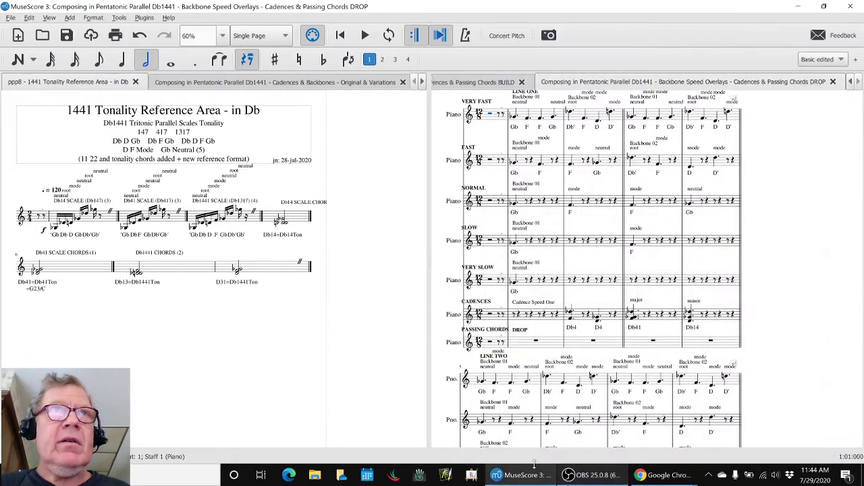
Step: Bring up the napkin diagram sheet at the top and point out the composer video note
key(alt+Tab)
key(alt+Tab)
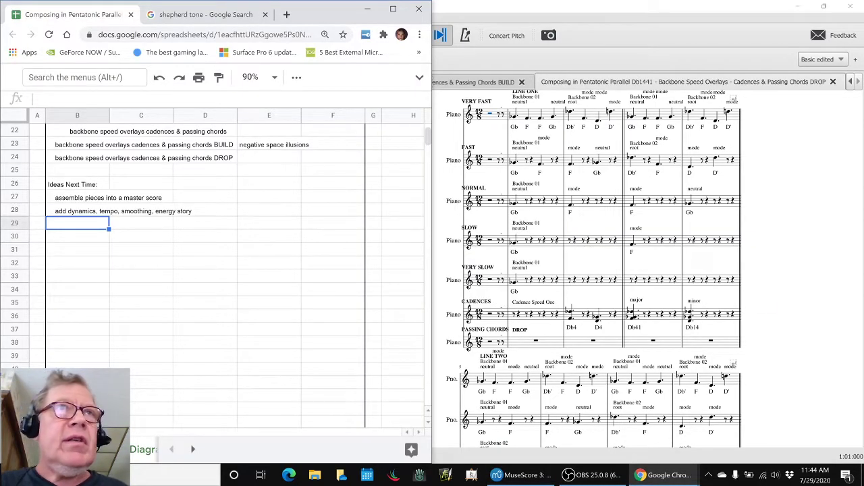
scroll(133, 256, up, 7)
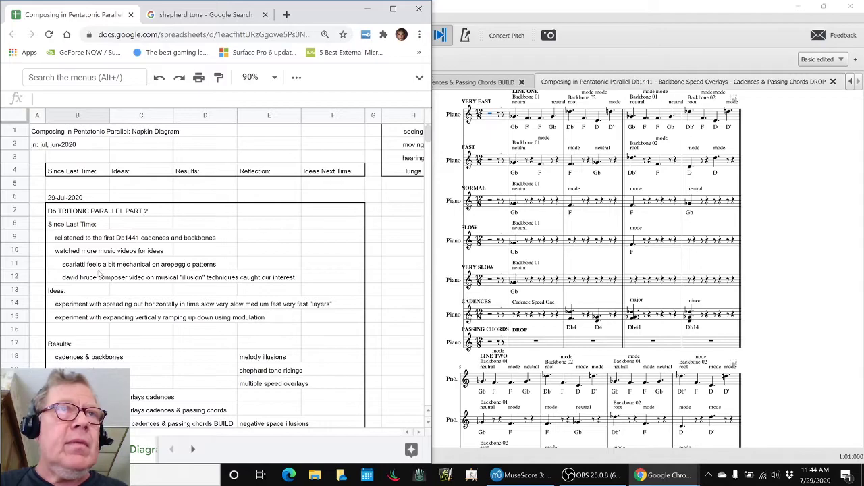
click(89, 281)
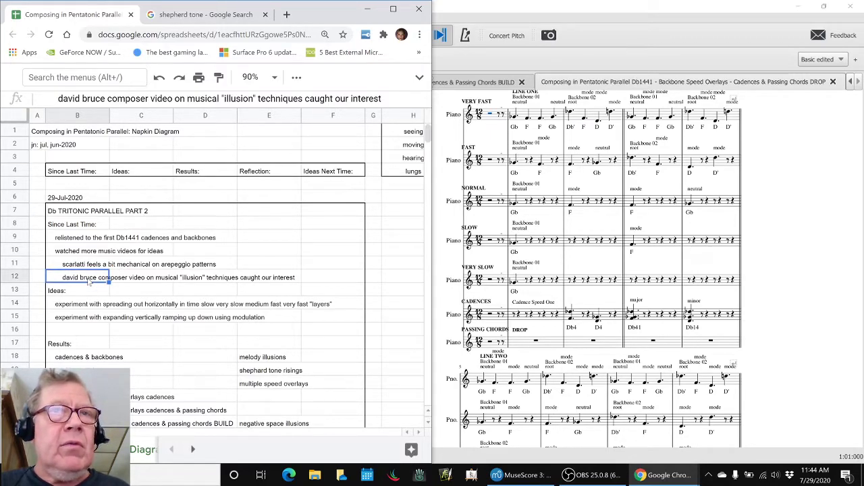
Step: Point out the results: shephard tone risings, speed overlays, negative space illusions, cadences, backbone delay and speed overlays
click(258, 373)
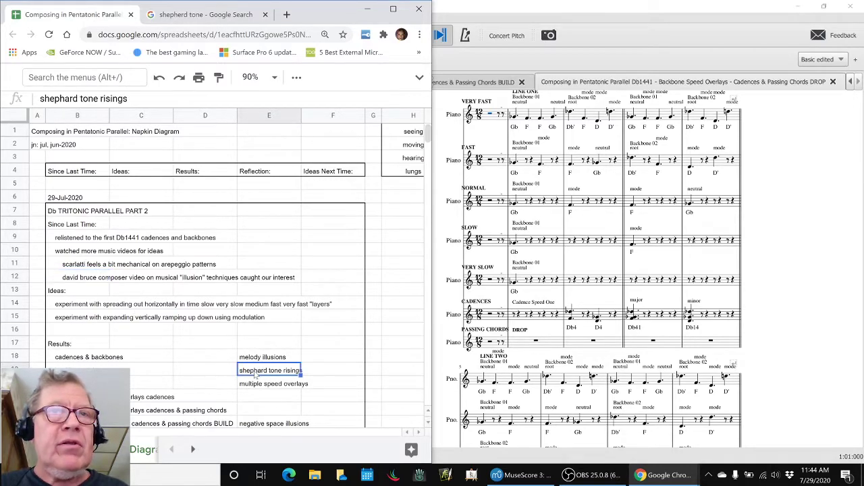
click(254, 385)
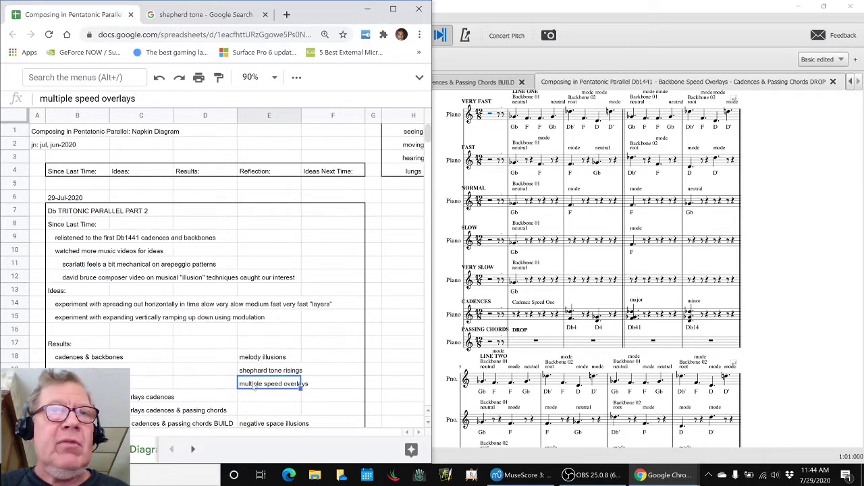
click(250, 426)
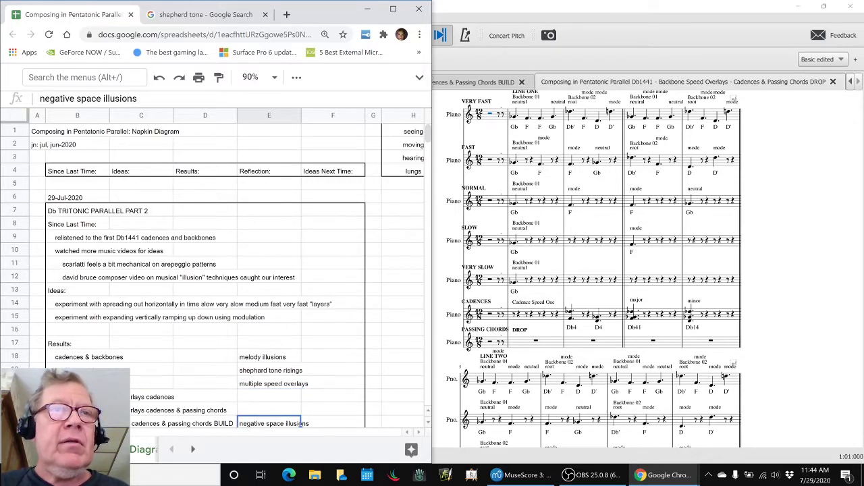
click(76, 358)
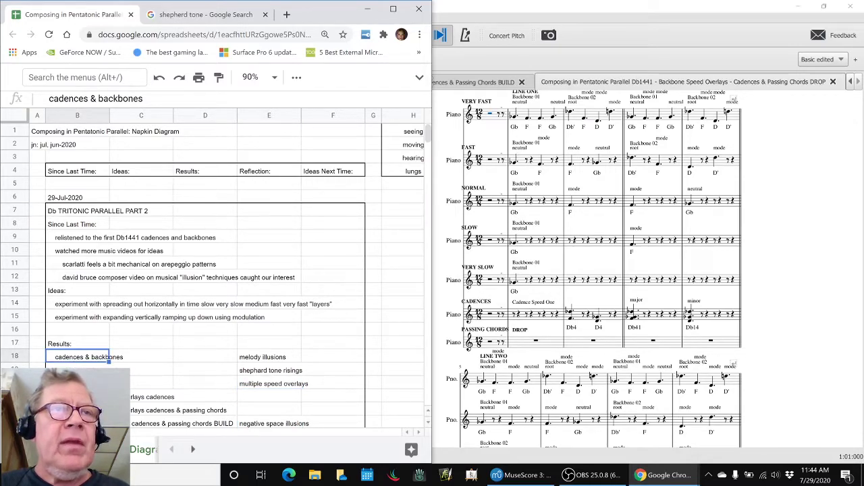
click(76, 370)
click(77, 384)
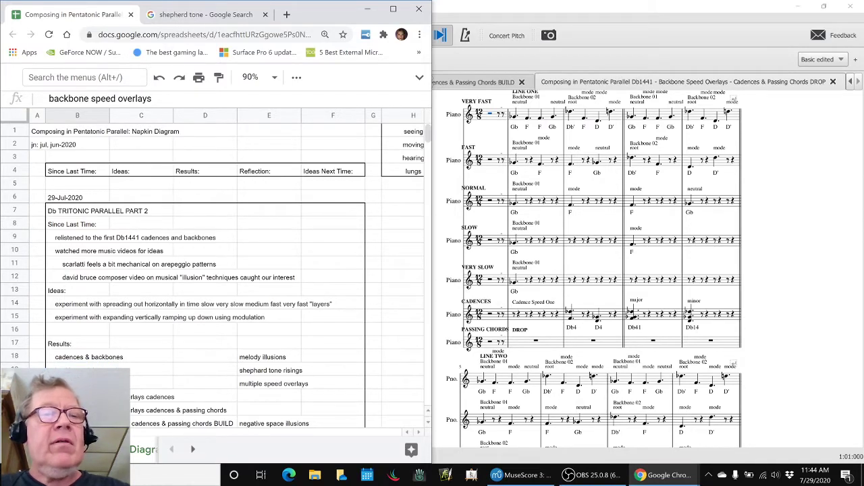
Step: Back in MuseScore, play the 1441 Tonality Reference Area score, then open Cadences & Backbones
key(alt+Tab)
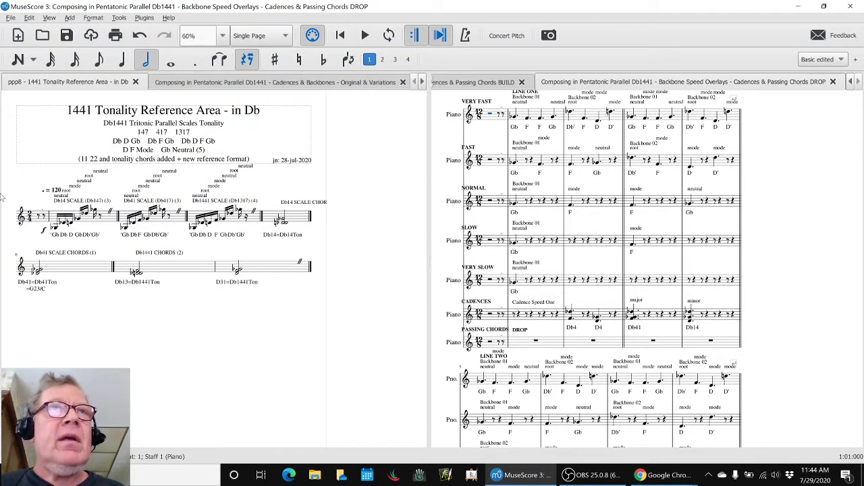
click(94, 345)
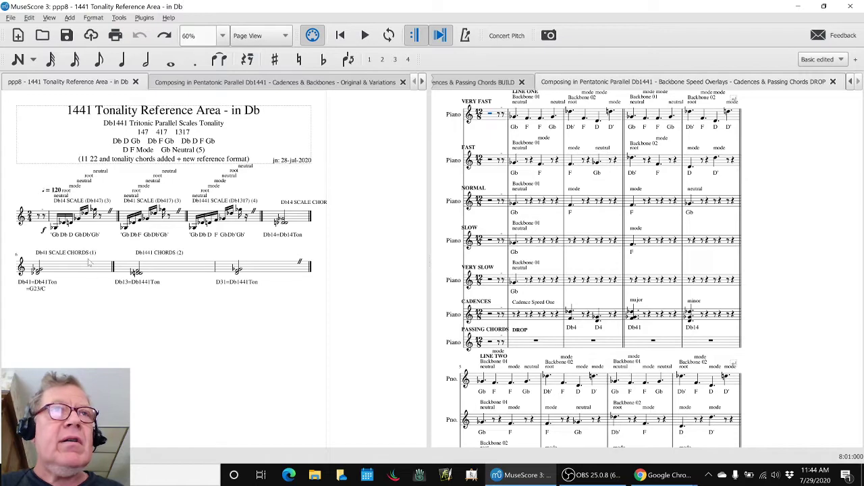
key(space)
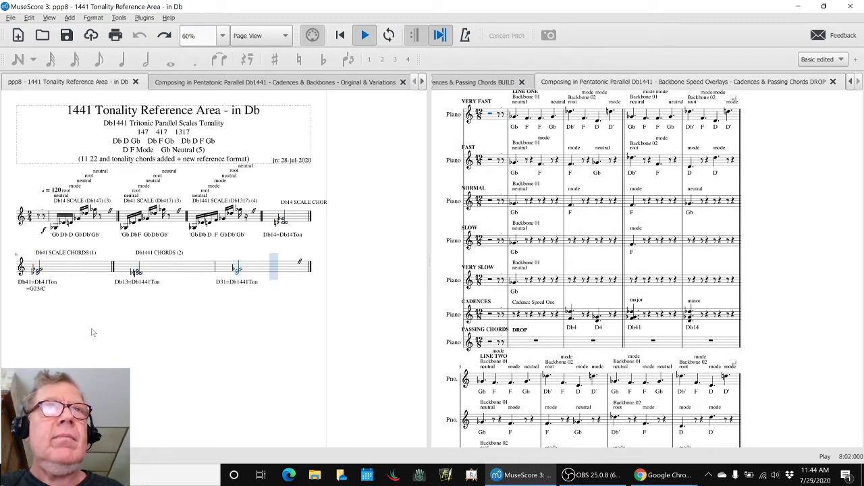
click(162, 83)
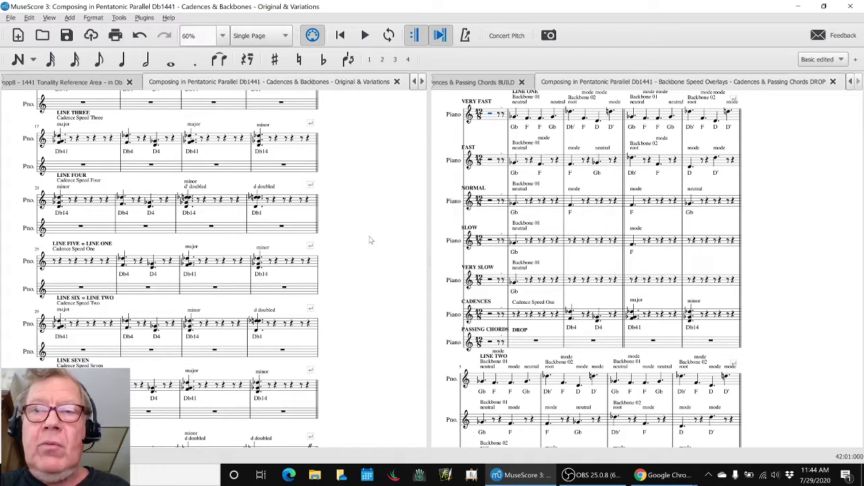
Step: Play the Cadences & Backbones score from its first note, restarting once before stopping
scroll(370, 240, up, 5)
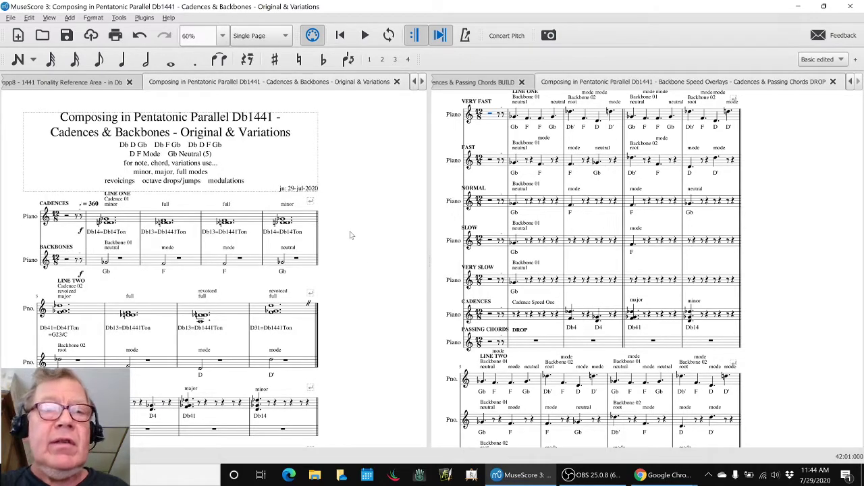
key(ctrl+Home)
key(space)
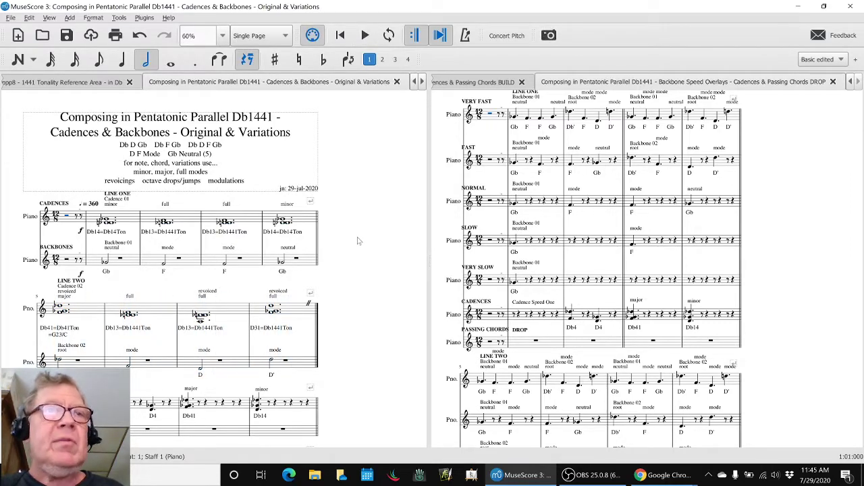
key(space)
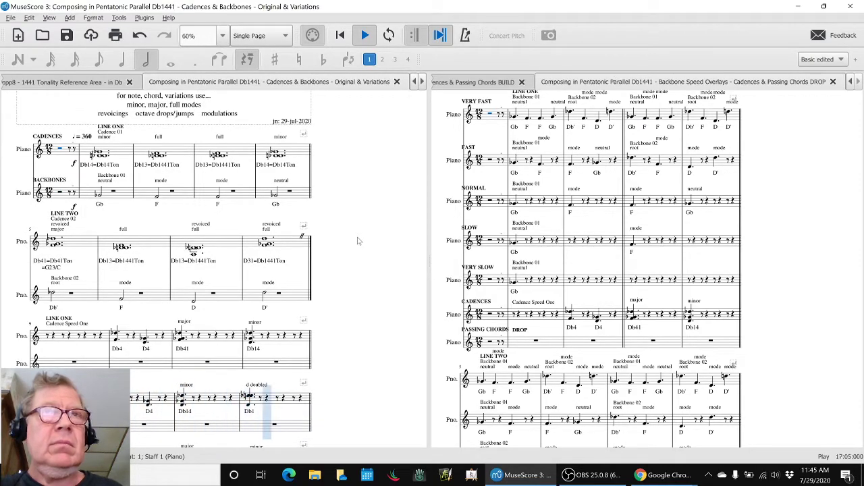
key(space)
Step: Play the final passing-chord line starting from measure 41
scroll(358, 244, down, 5)
scroll(358, 247, down, 3)
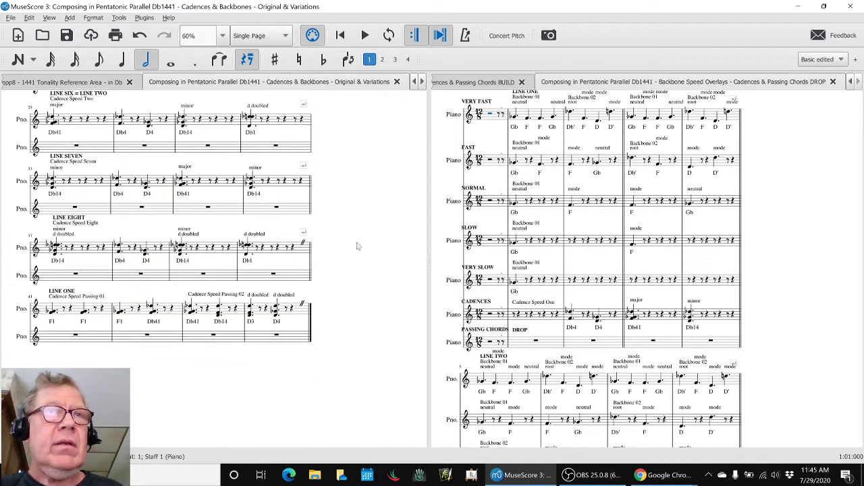
click(84, 341)
key(space)
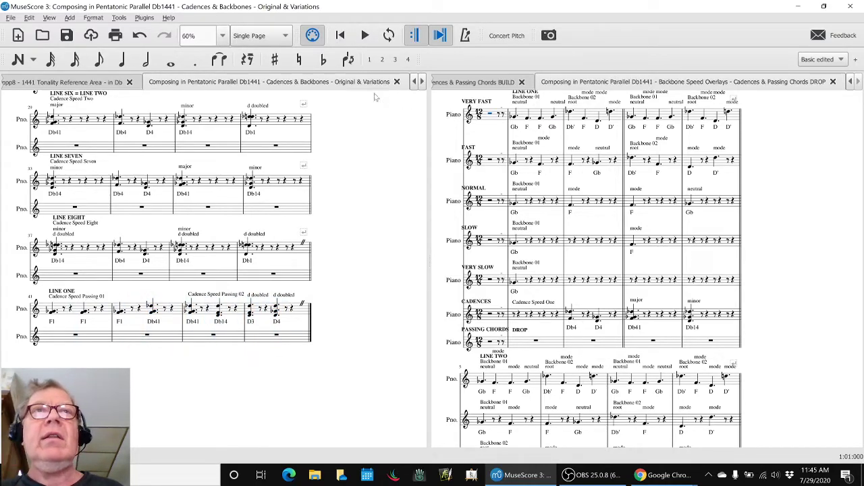
click(421, 82)
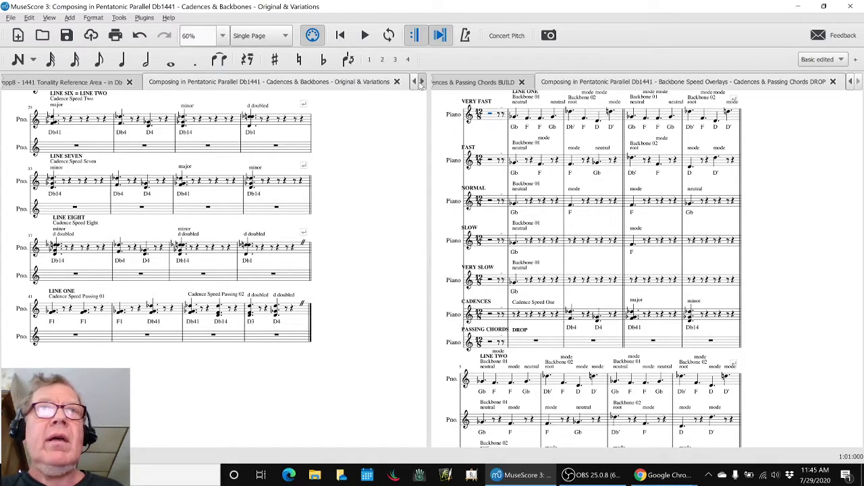
click(303, 82)
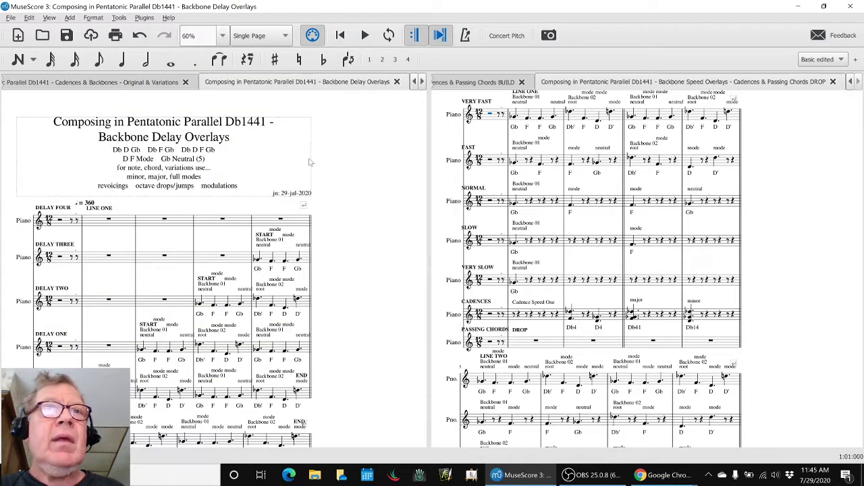
click(114, 230)
key(Escape)
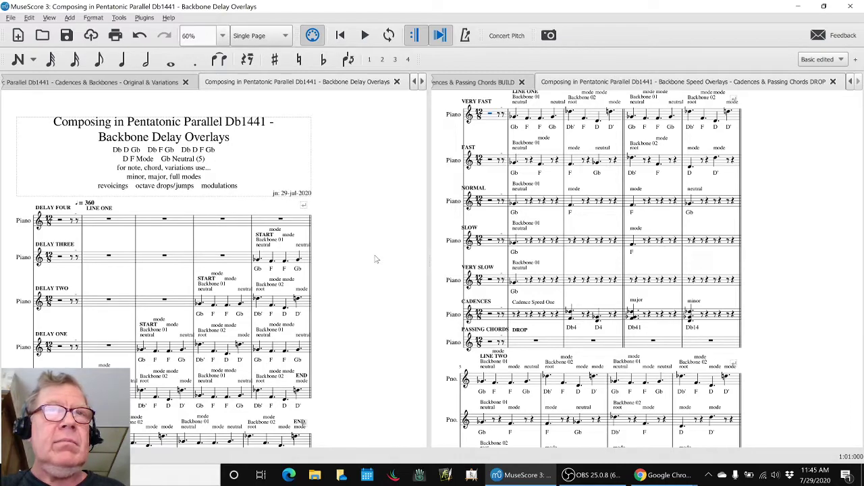
key(space)
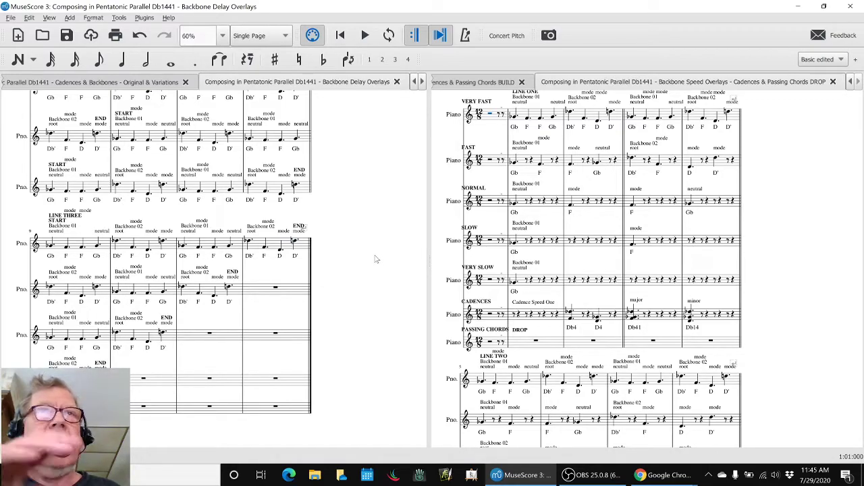
click(422, 82)
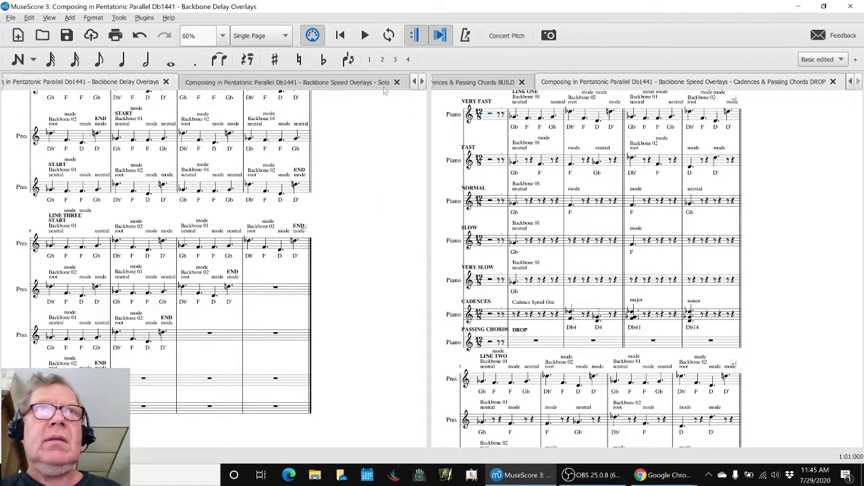
Step: Play the Backbone Speed Overlays - Solo score into Line Two, then stop and move toward Cadences
click(373, 84)
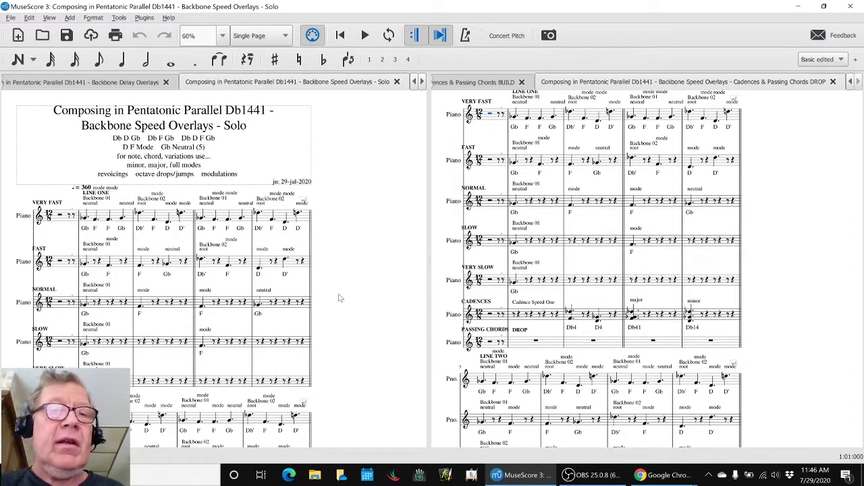
key(space)
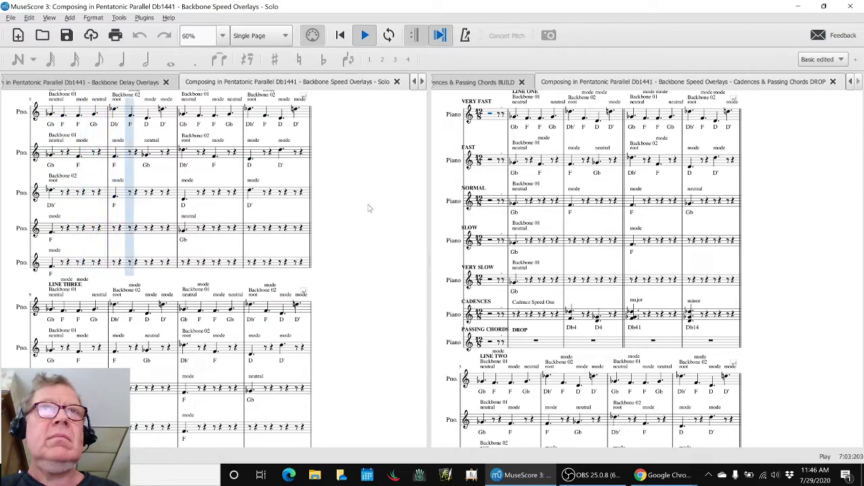
key(space)
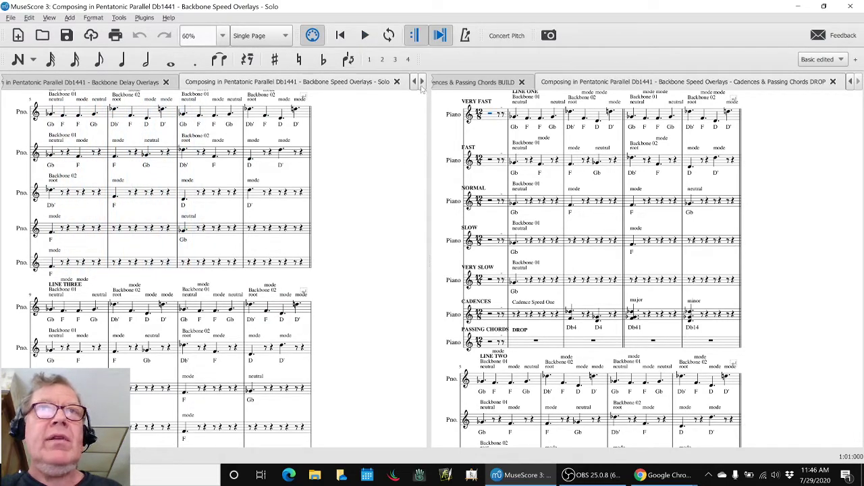
click(421, 81)
Step: Play the Backbone Speed Overlays - Cadences score from its beginning, then stop
click(376, 87)
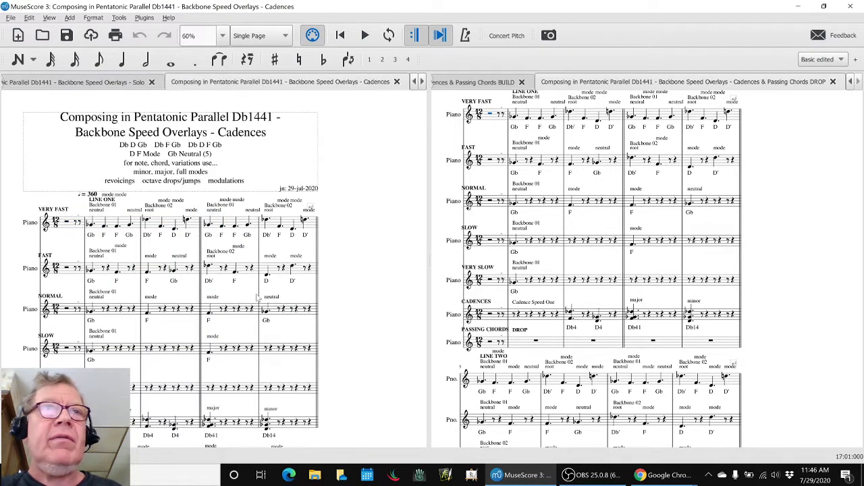
click(147, 424)
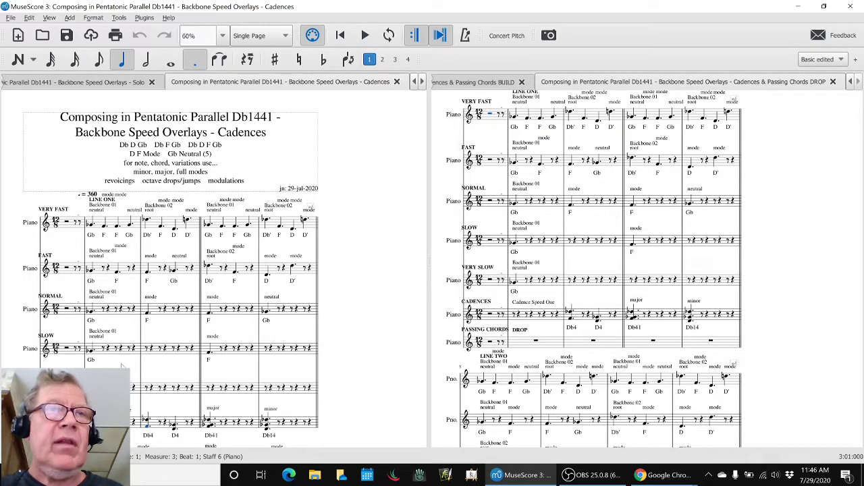
key(ctrl+Home)
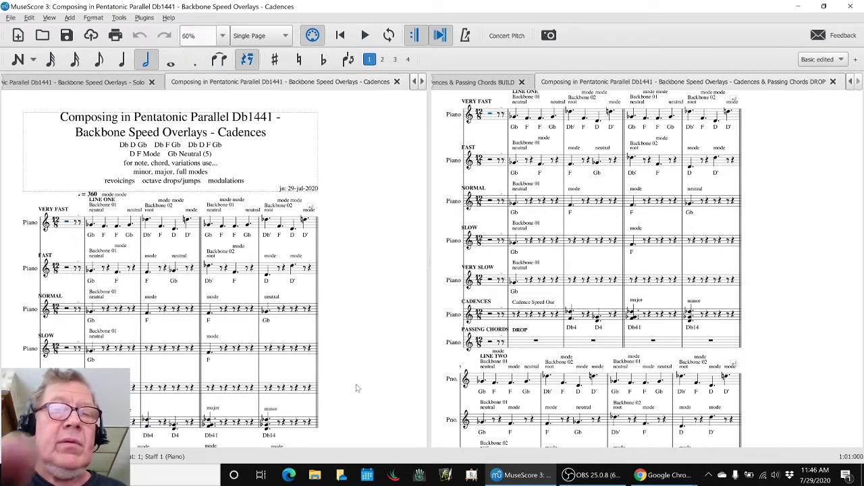
key(space)
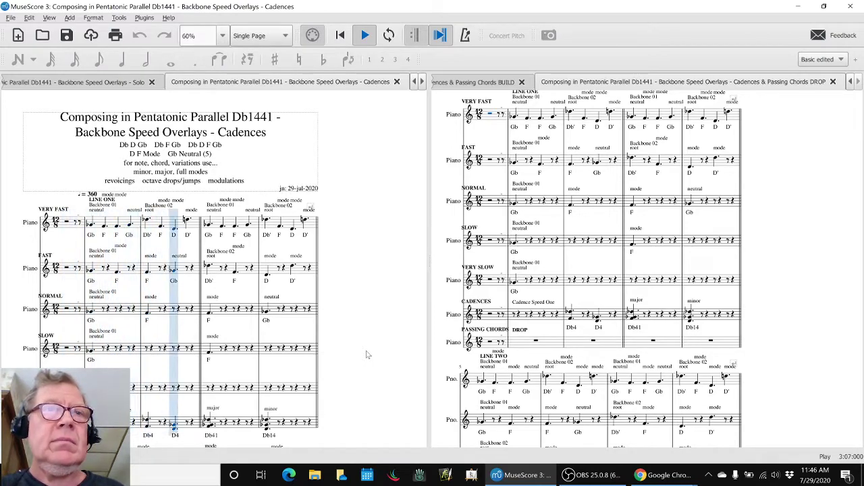
key(space)
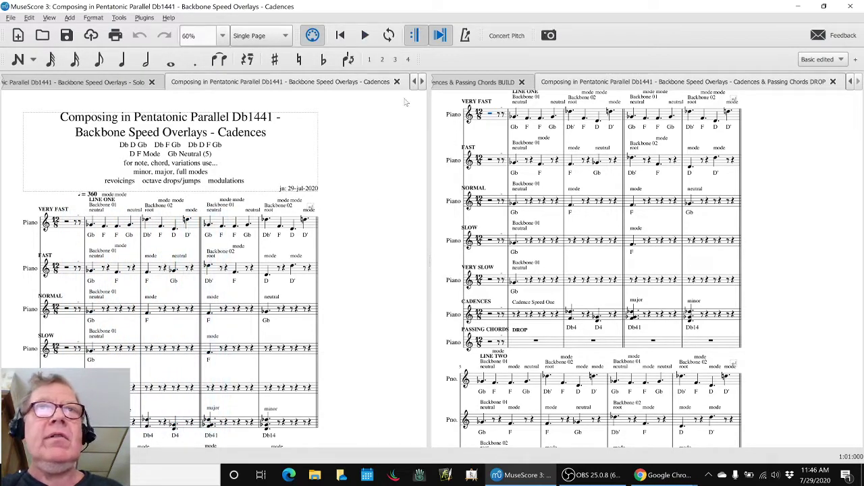
Step: Play the Cadences & Passing Chords score briefly, then stop it
click(422, 81)
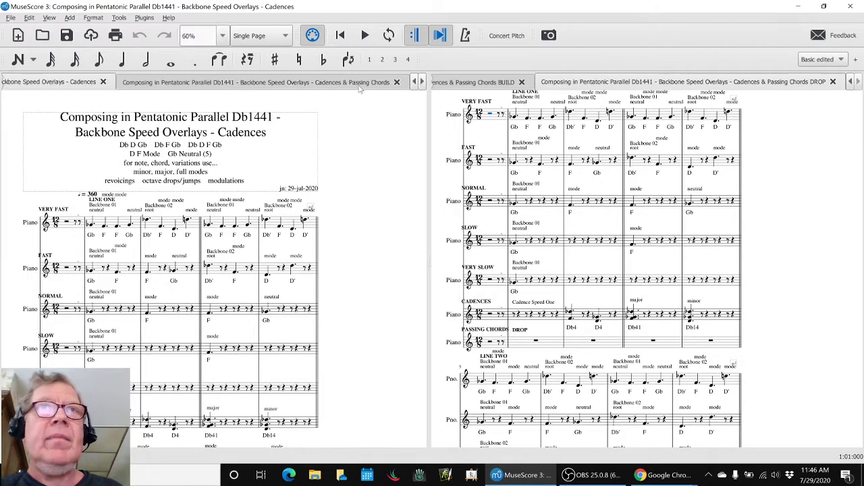
click(356, 83)
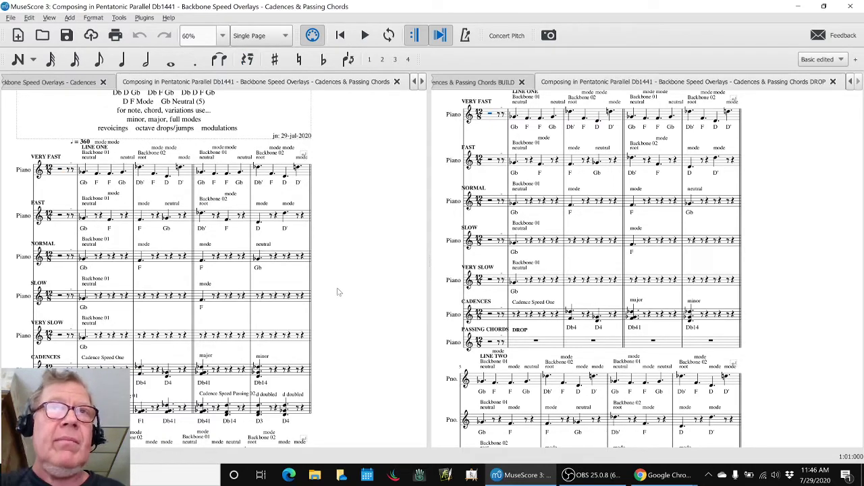
key(space)
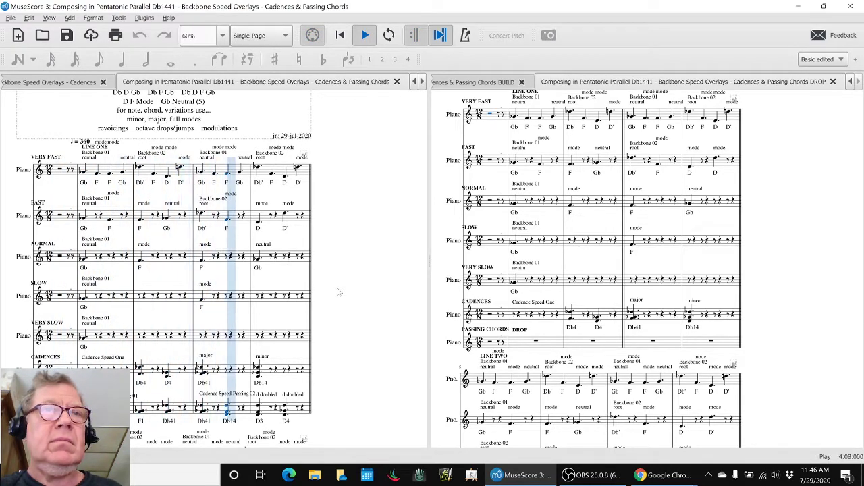
key(space)
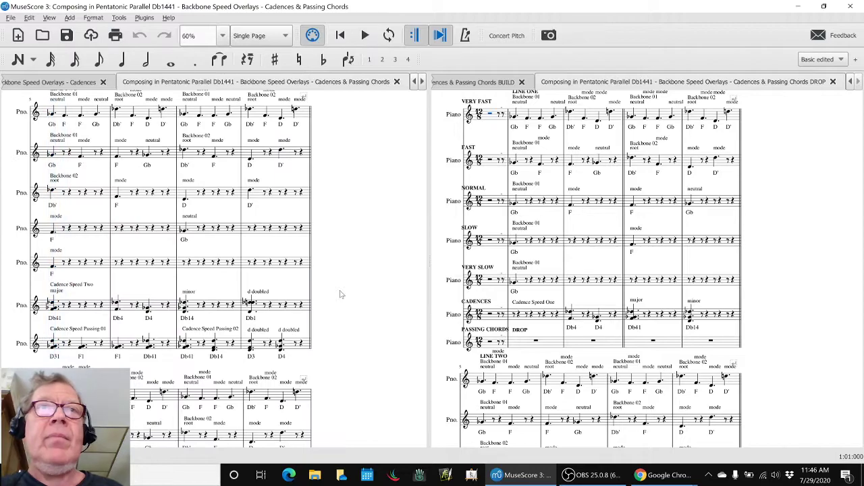
click(422, 82)
Step: Open the Cadences & Passing Chords BUILD score and play it from the top into Line Eight
click(378, 86)
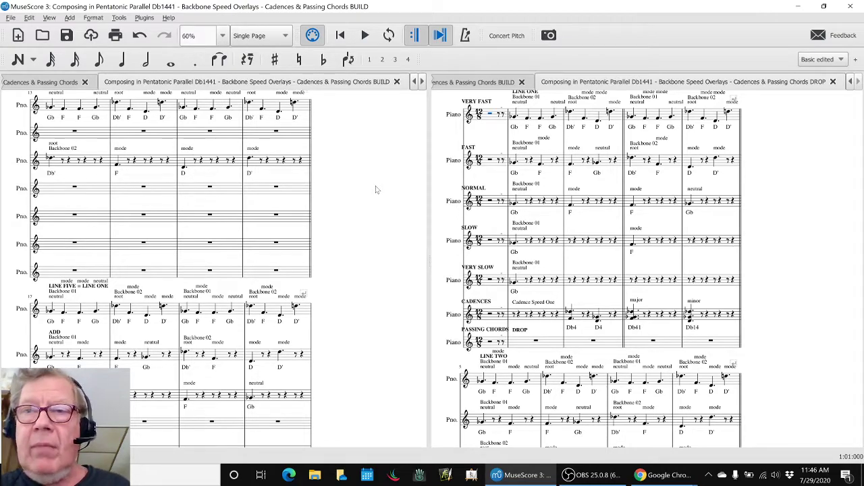
key(Home)
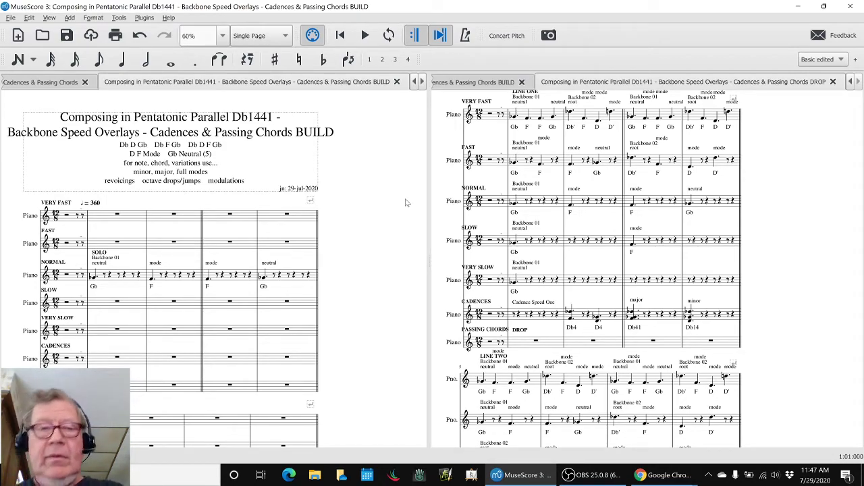
key(space)
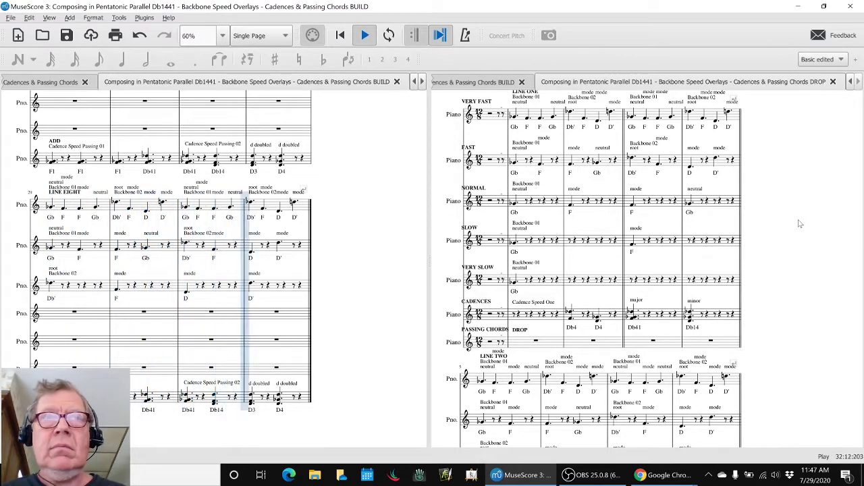
Step: Stop the BUILD score and play the DROP score in the right pane through Line Eight
click(800, 223)
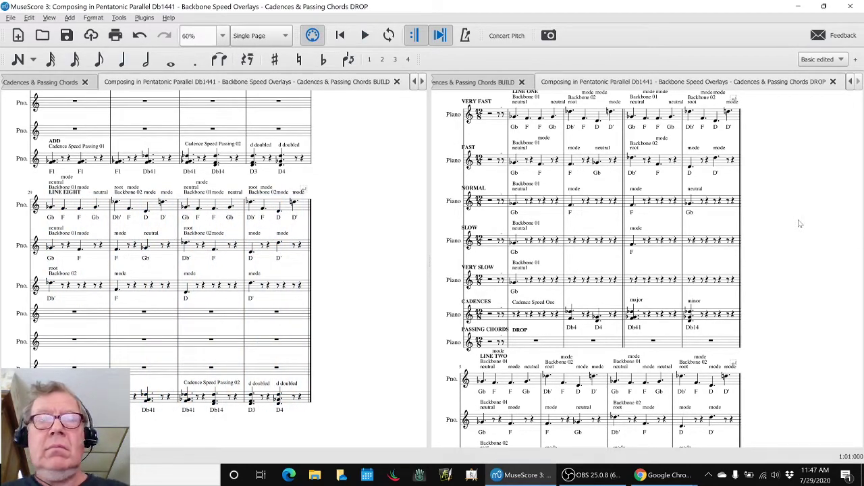
key(space)
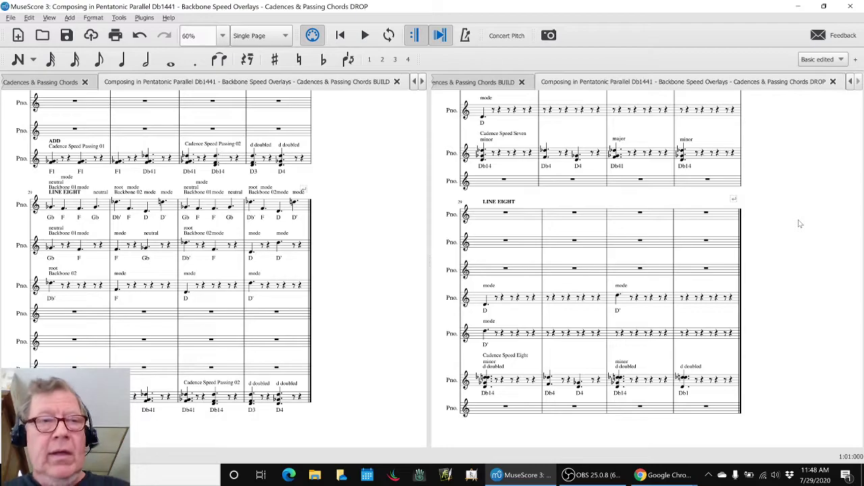
Step: Review the 29-Jul-2020 session notes down to Ideas Next Time, then bring up OBS Studio
key(alt+Tab)
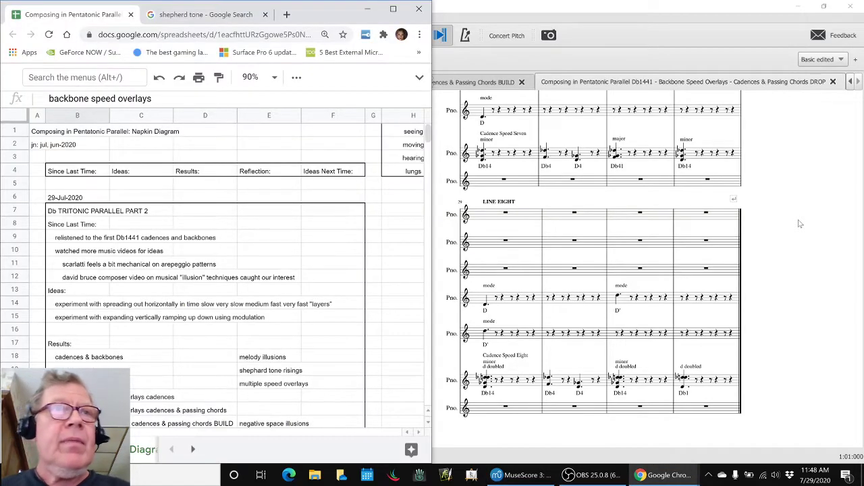
scroll(193, 244, down, 5)
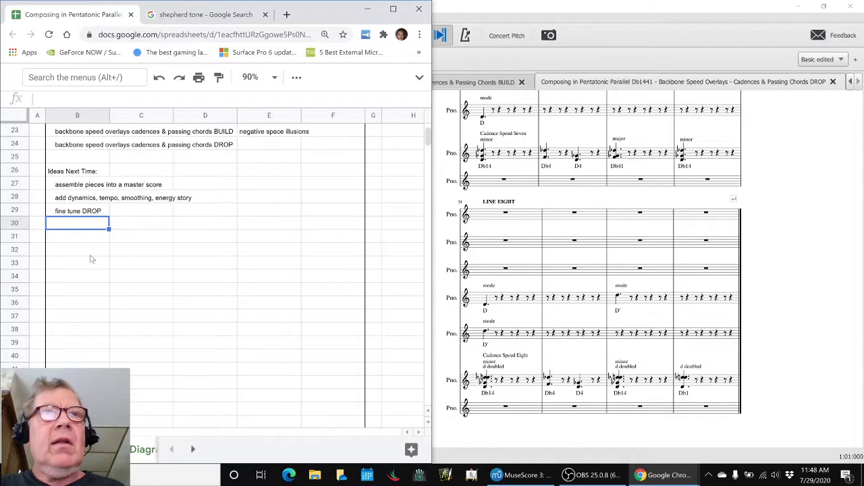
scroll(97, 272, up, 5)
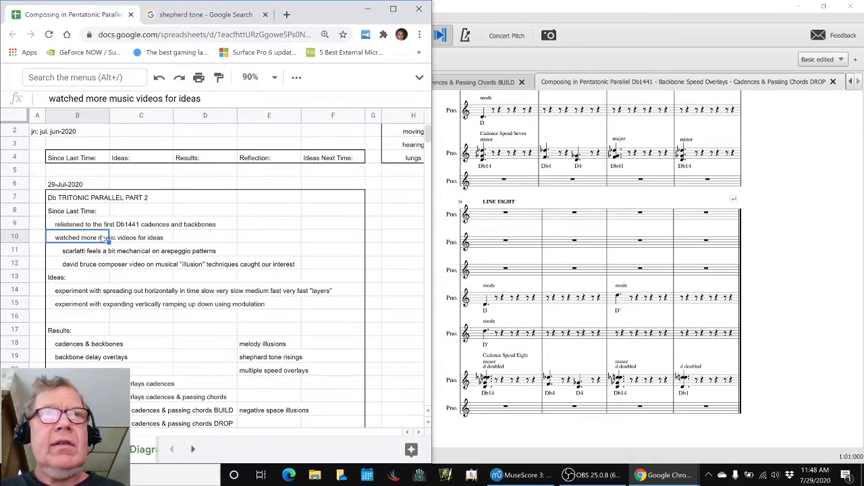
click(777, 213)
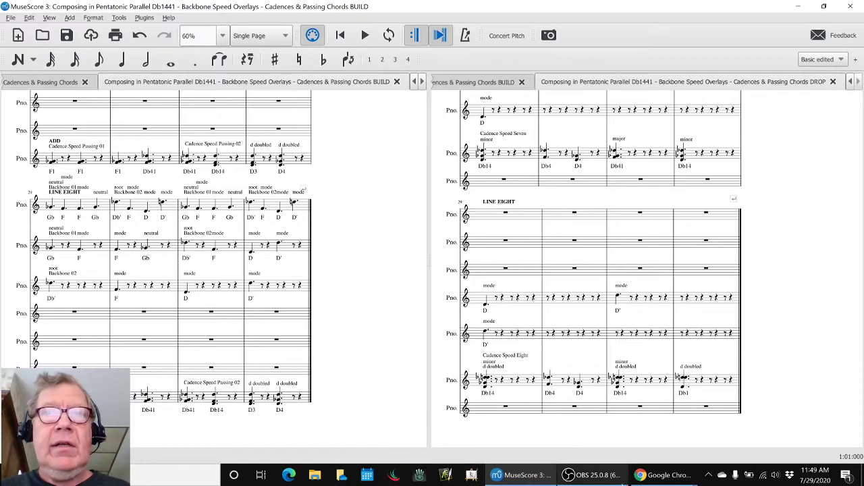
click(604, 476)
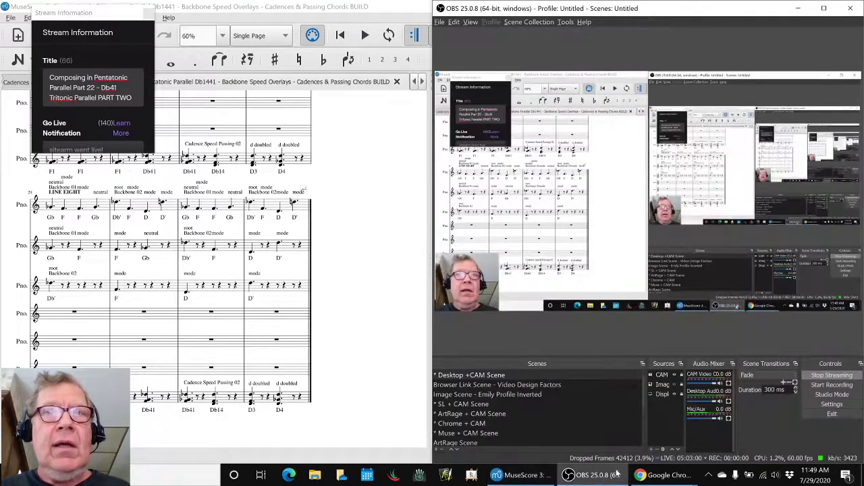